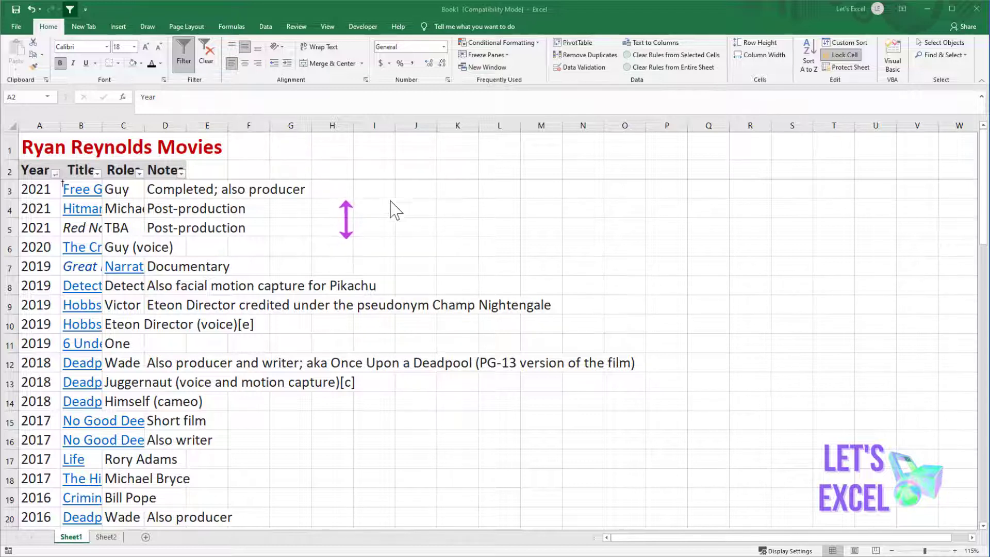
Step: Drag column B wider so the movie titles are readable
click(103, 126)
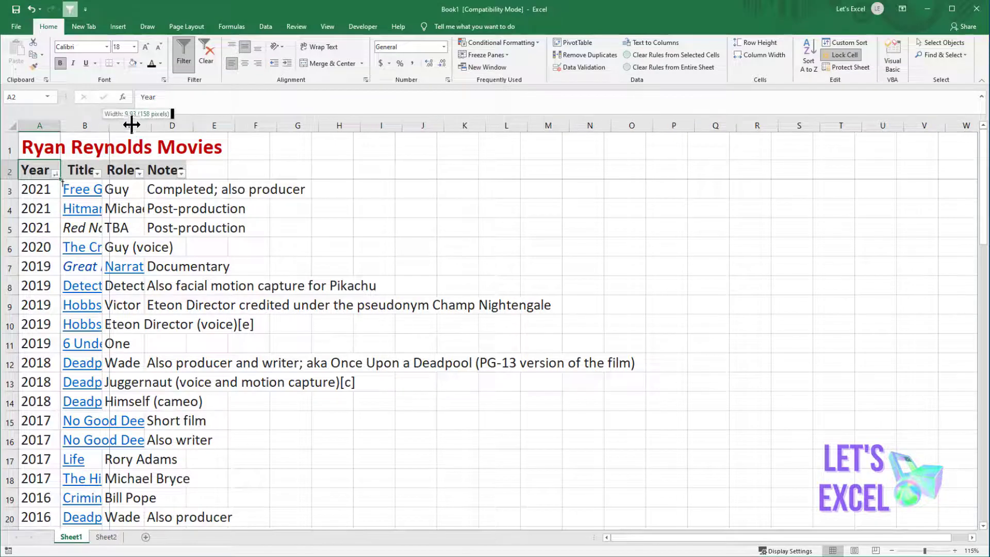
drag(102, 126, 321, 122)
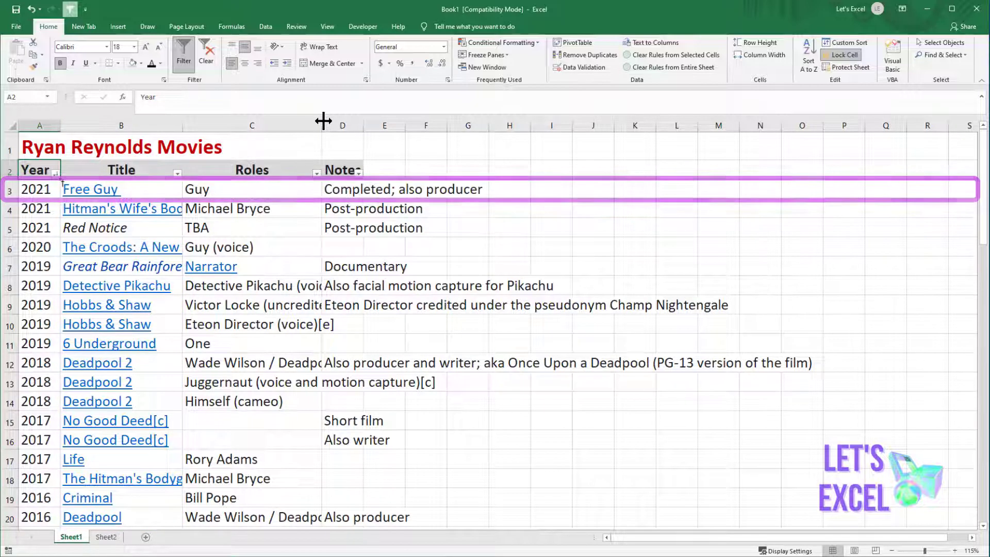
Step: Undo the manual widening, then AutoFit column B to its longest movie title
key(ctrl+z)
key(ctrl+z)
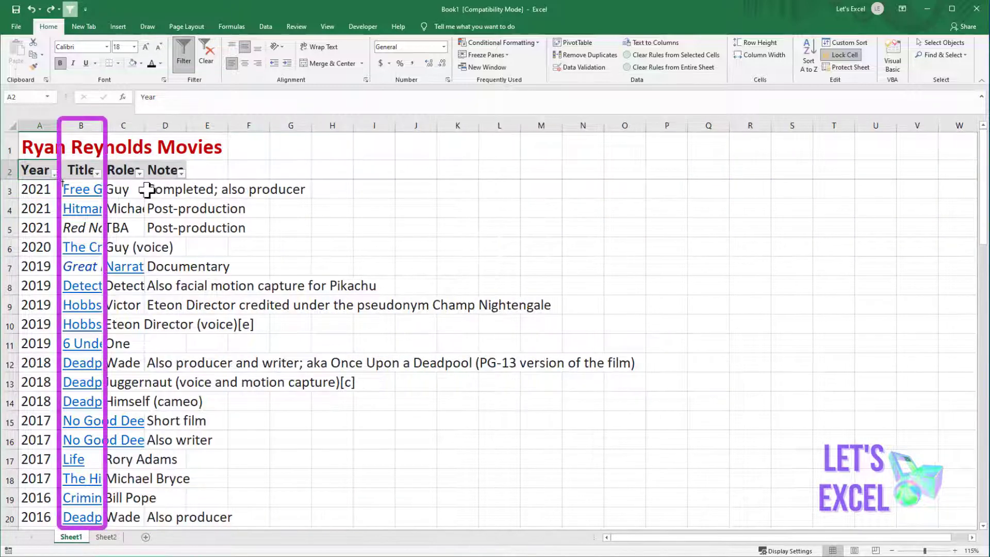
click(85, 126)
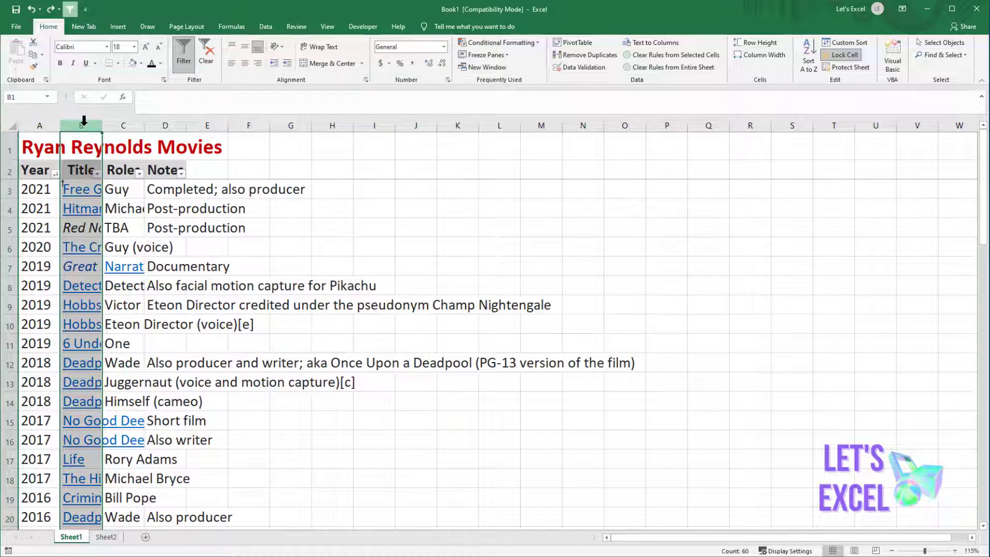
click(83, 141)
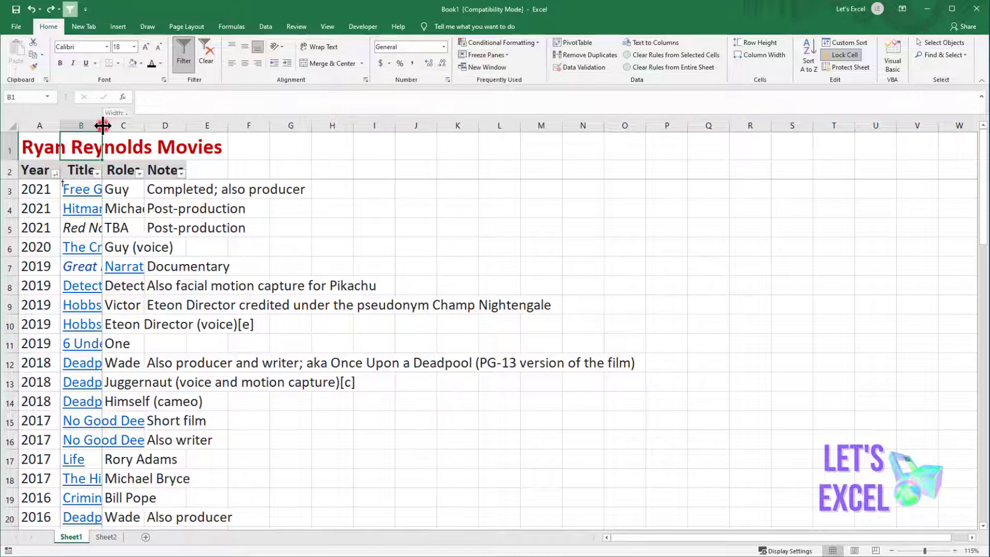
double_click(102, 126)
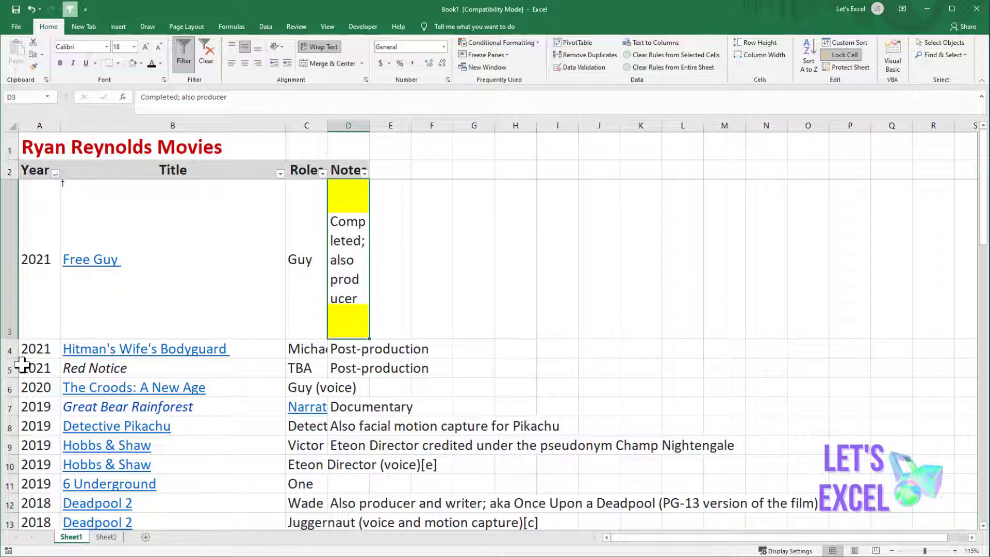
Step: AutoFit the Free Guy row 3 height to its wrapped note text
click(14, 323)
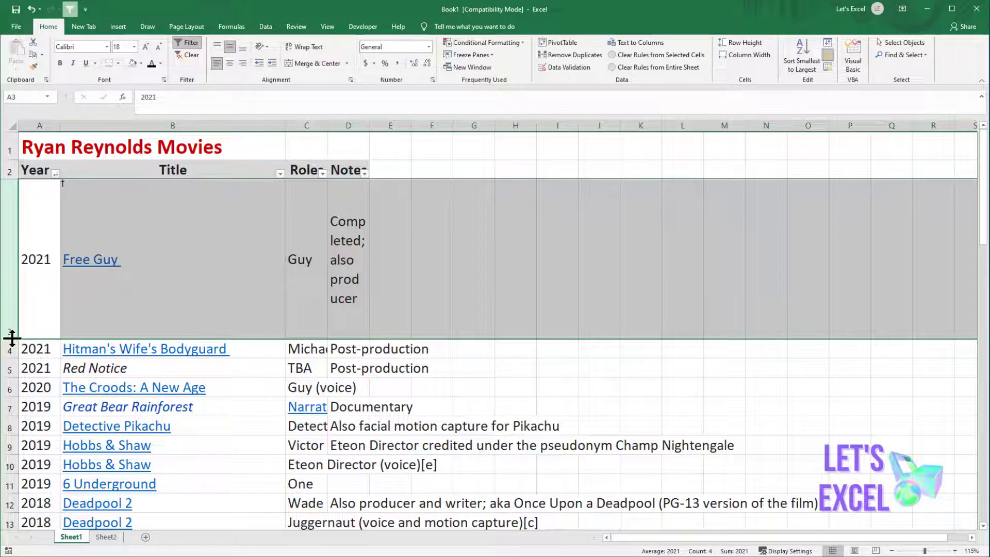
double_click(12, 337)
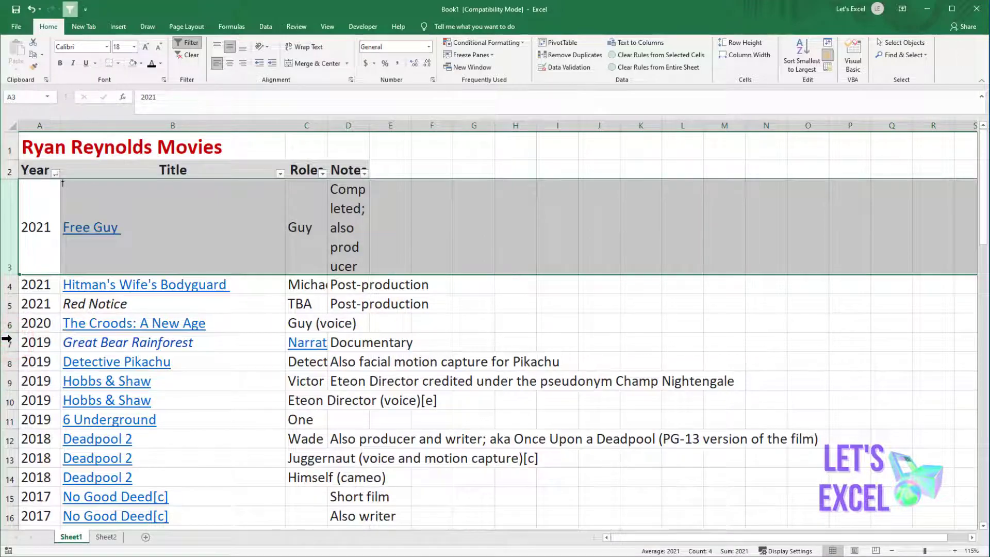
click(41, 266)
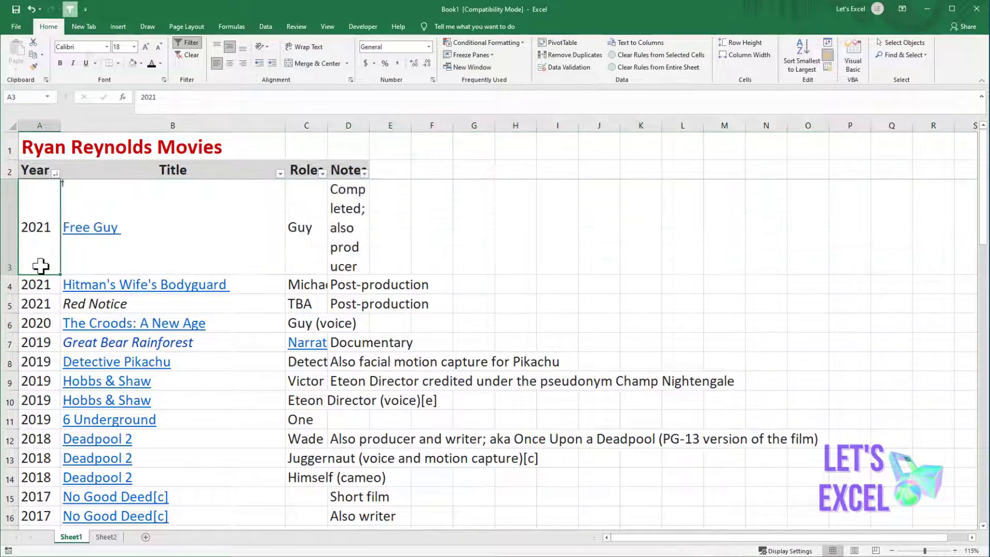